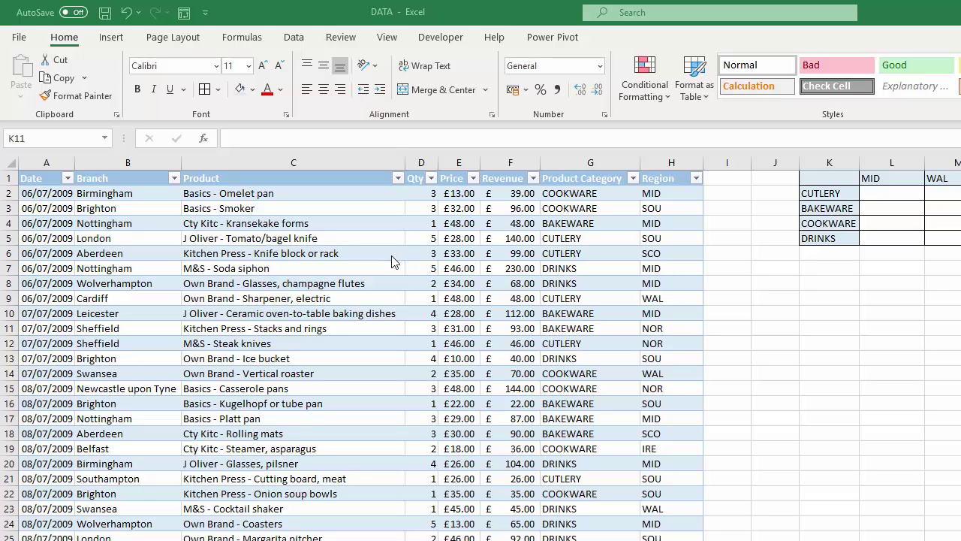
left_click(369, 283)
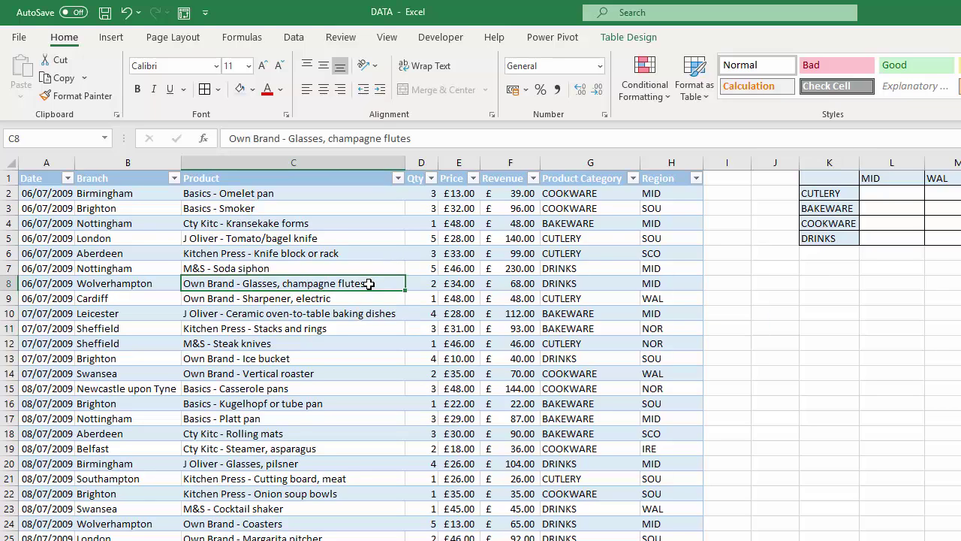
left_click(110, 39)
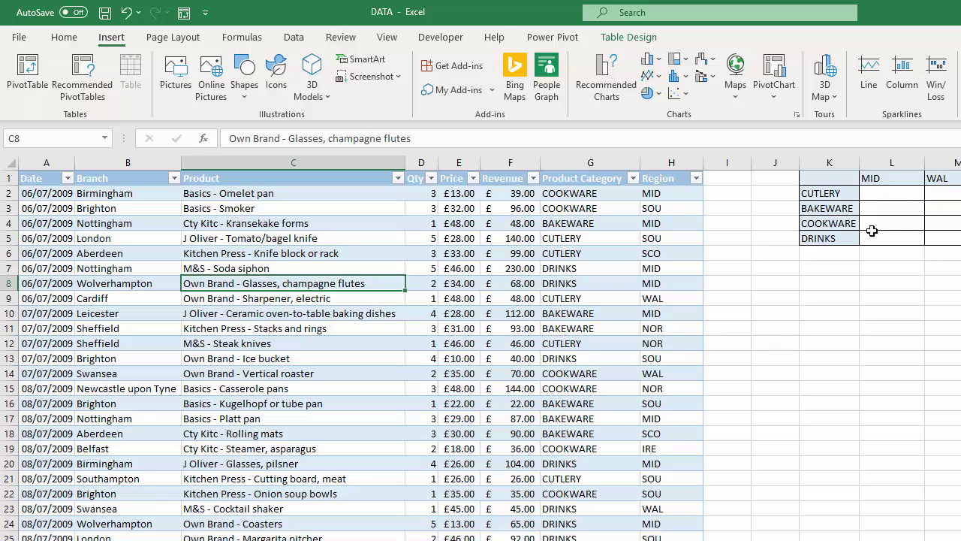
left_click(875, 194)
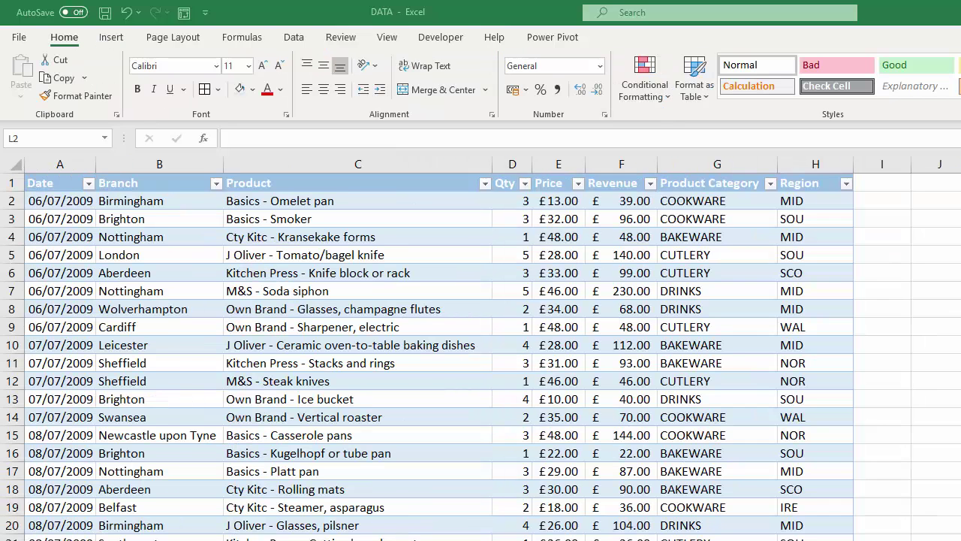
left_click(434, 293)
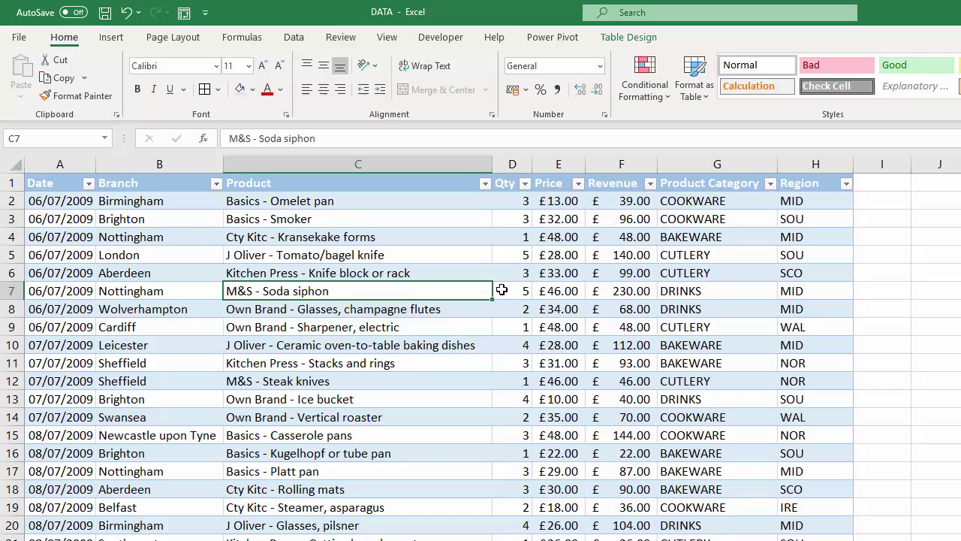
left_click(485, 252)
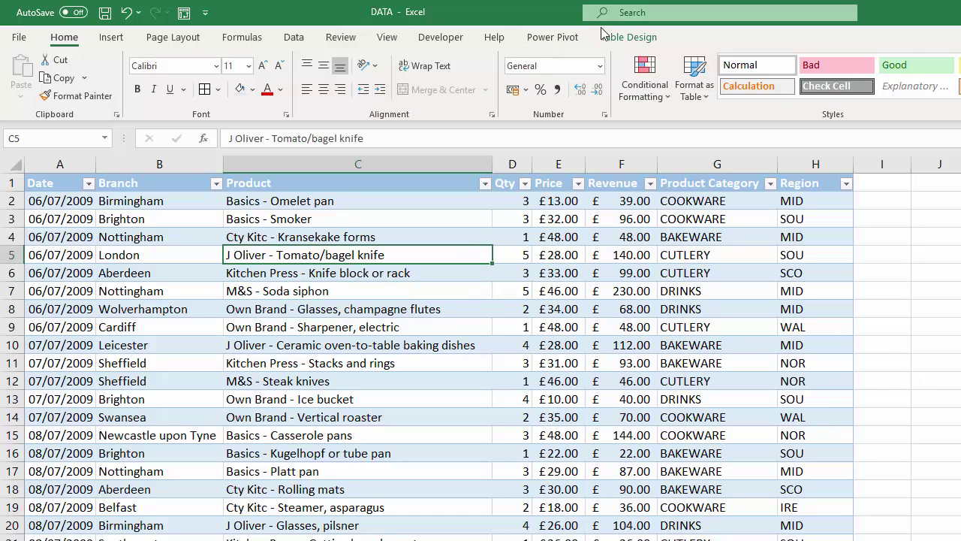
left_click(636, 38)
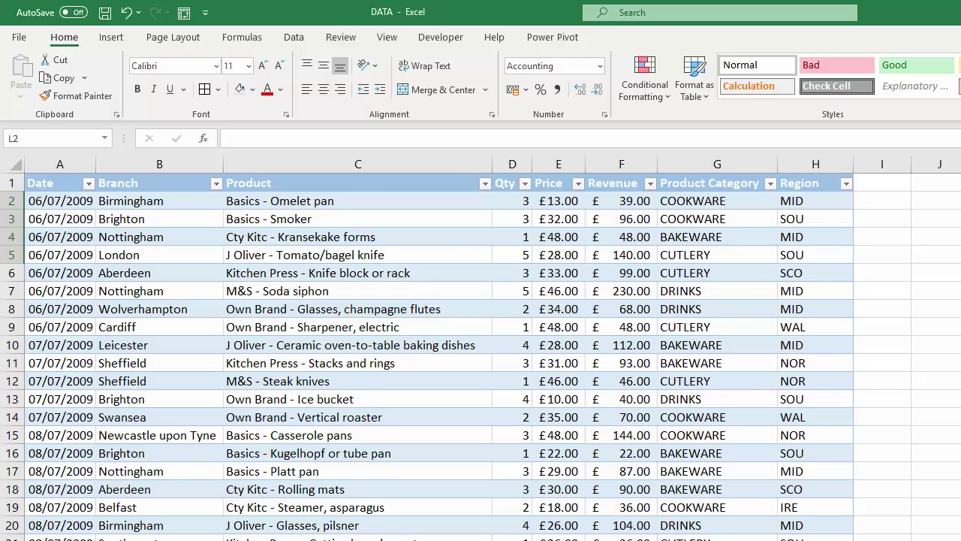
scroll(493, 348, "right", 5)
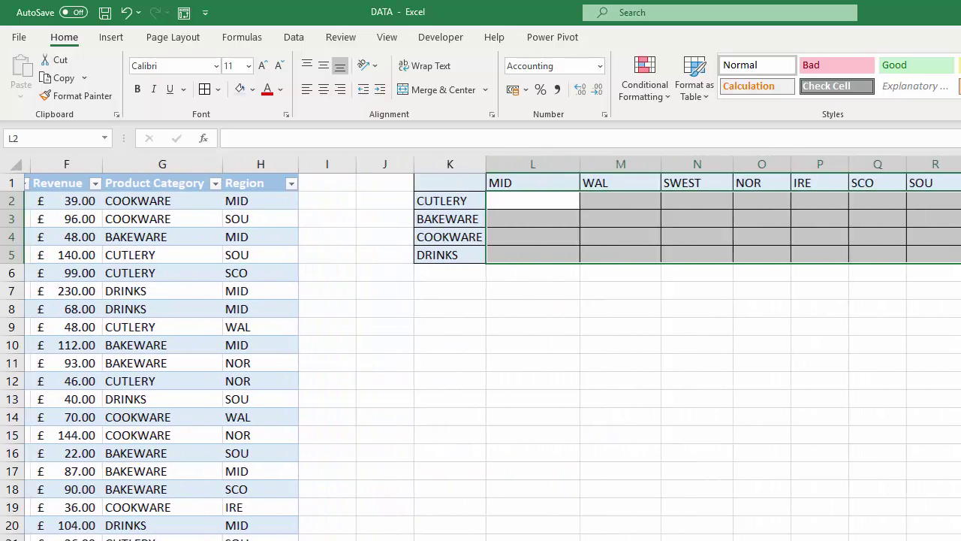
scroll(493, 348, "right", 1)
left_click(509, 285)
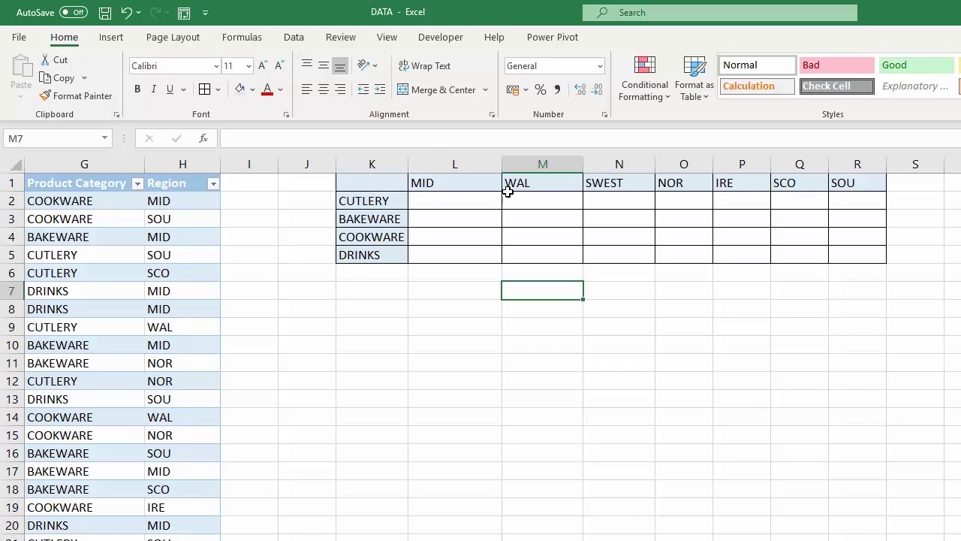
Step: Enter =SUM(Sales_tbl[Revenue]) in cell L2, where CUTLERY meets MID in the summary grid
left_click(454, 201)
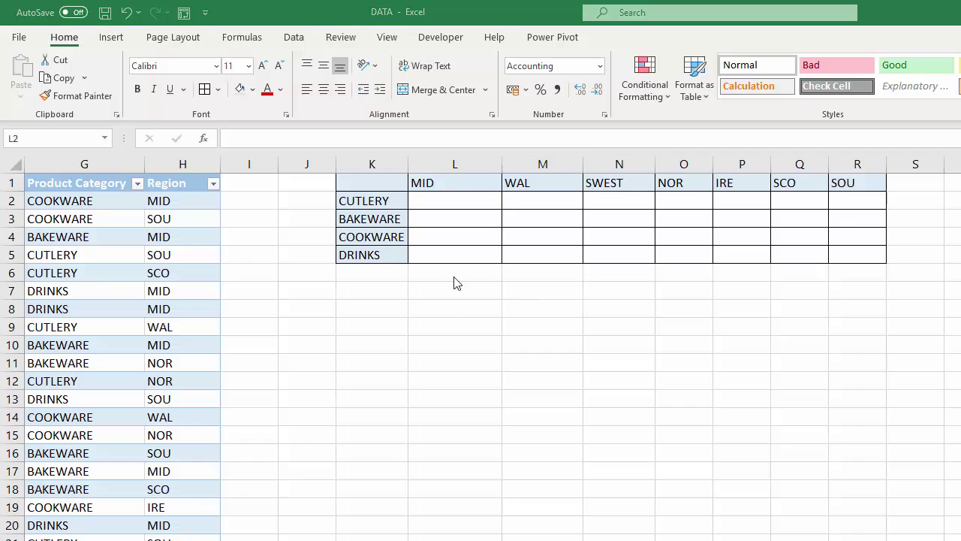
left_click(441, 205)
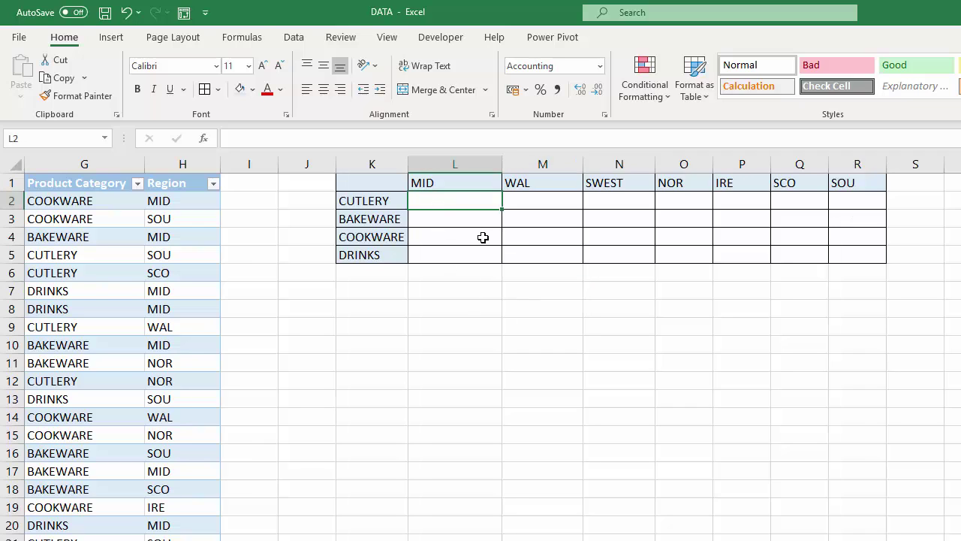
type("=sum")
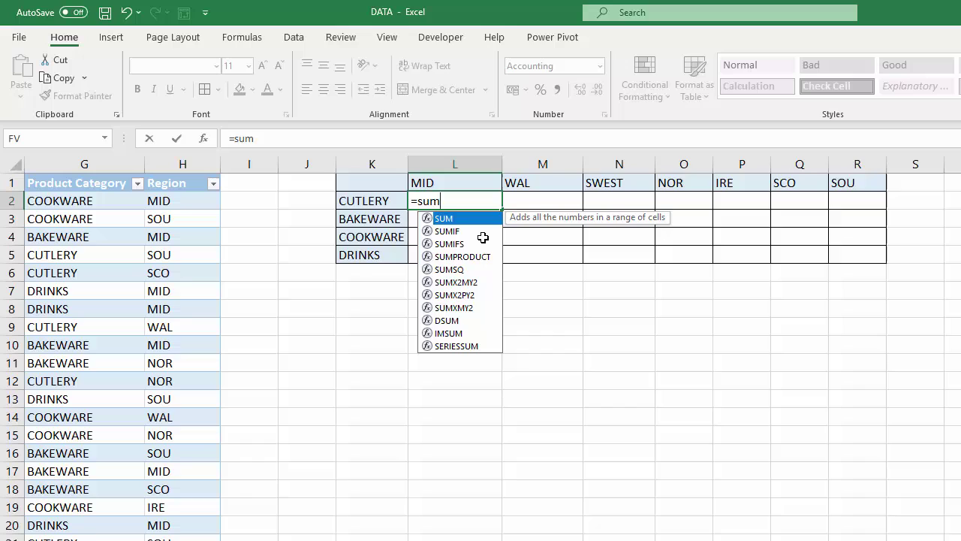
type("(")
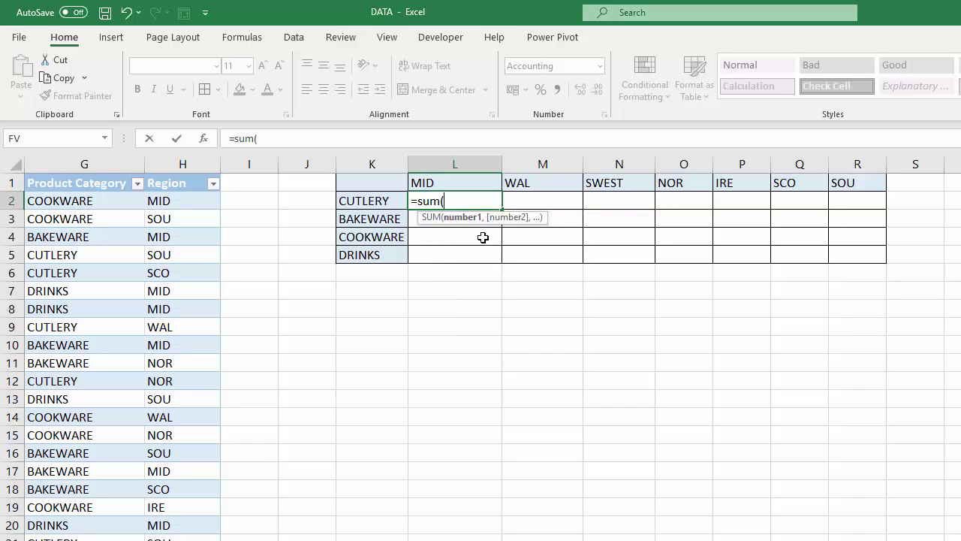
type("sal")
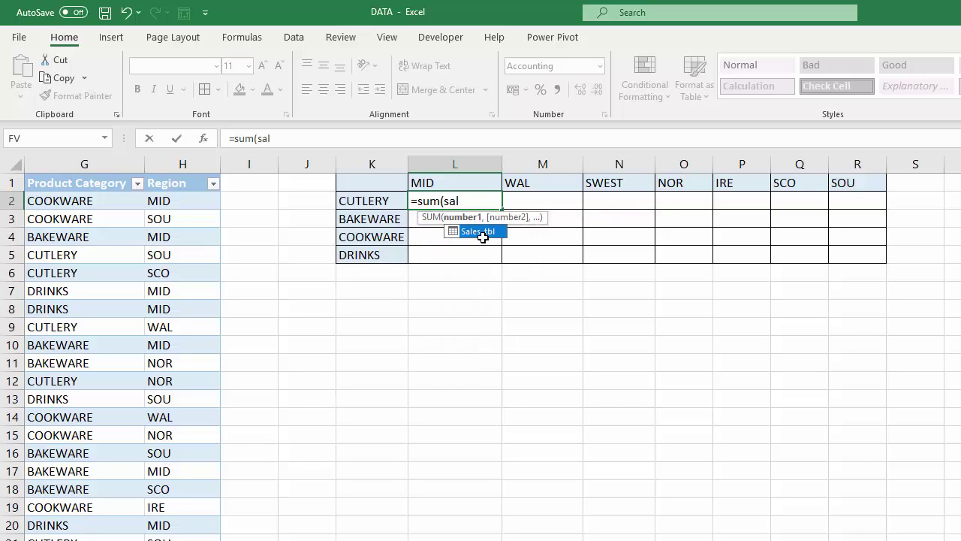
double_click(481, 233)
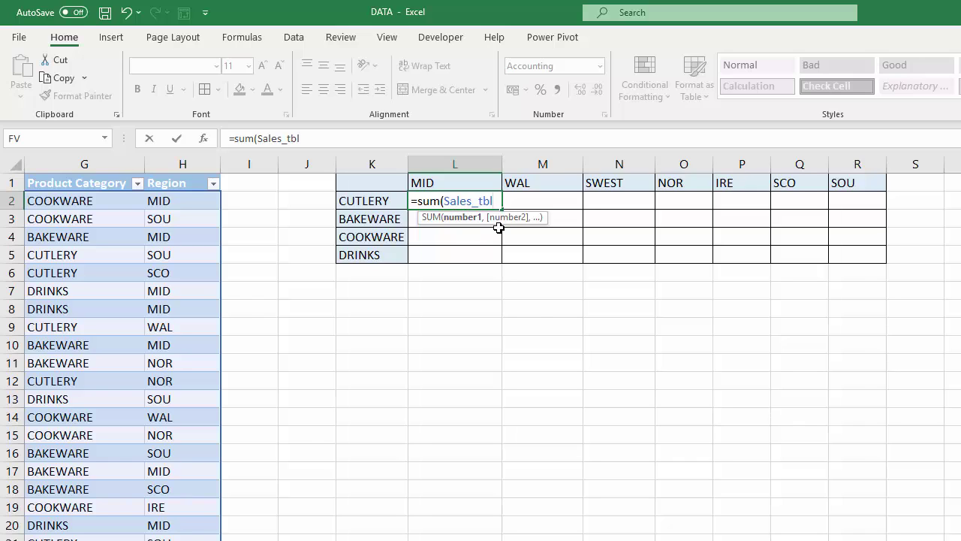
type("[")
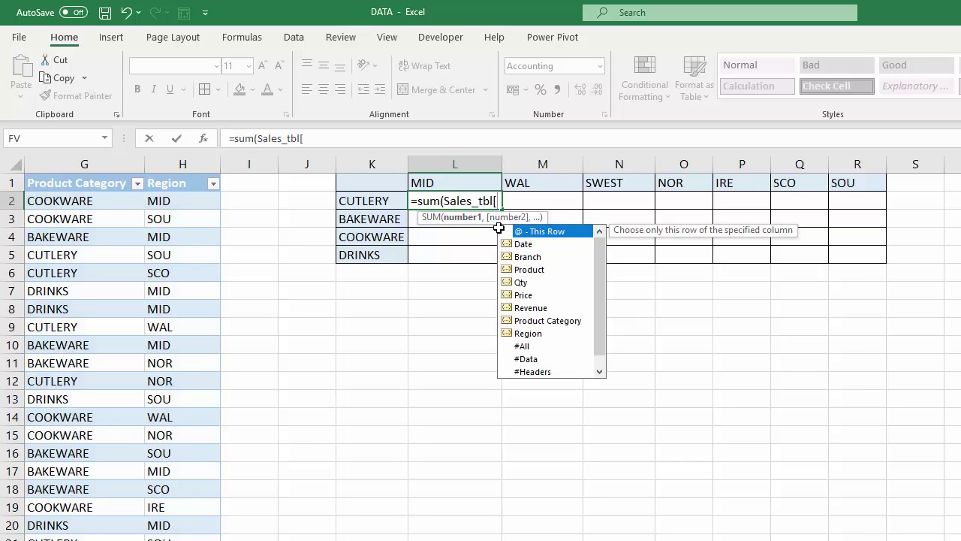
double_click(539, 311)
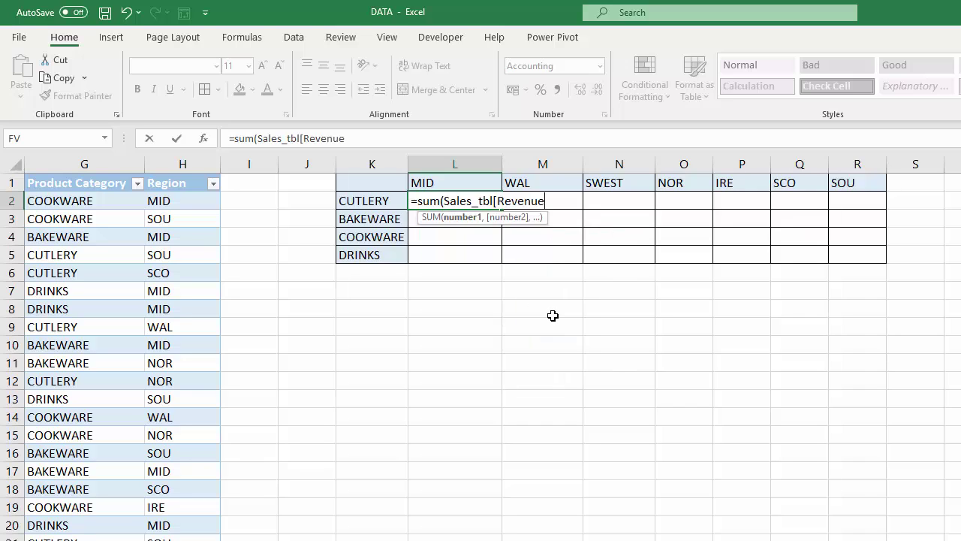
type("]")
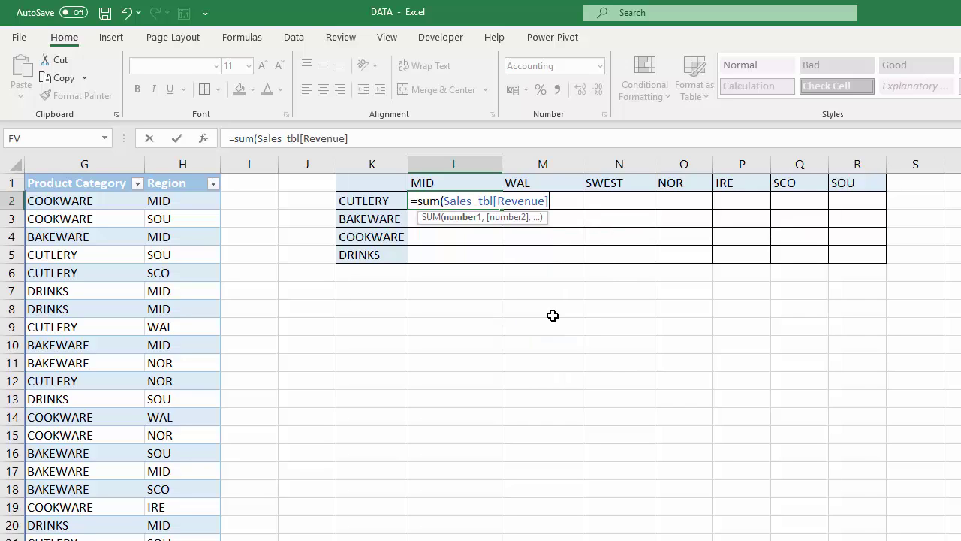
type(")")
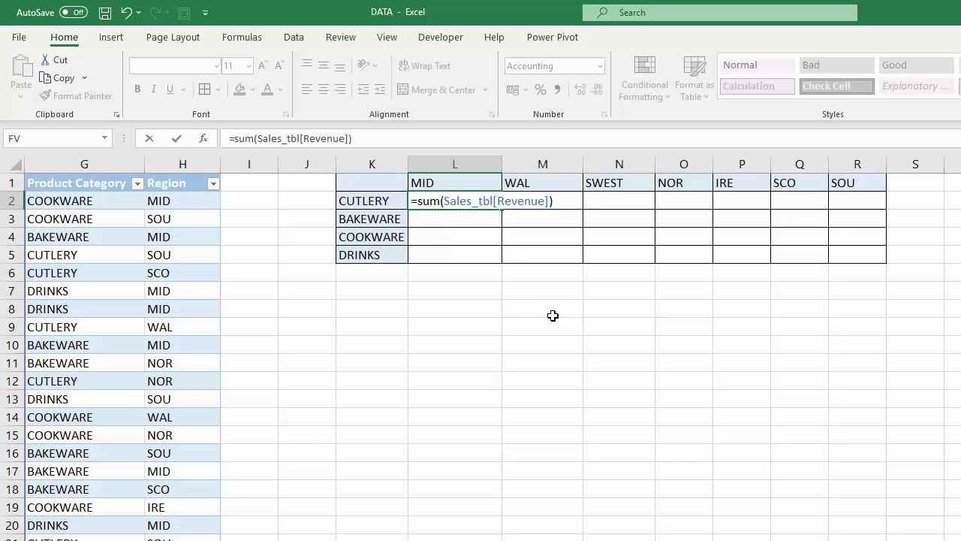
key("Return")
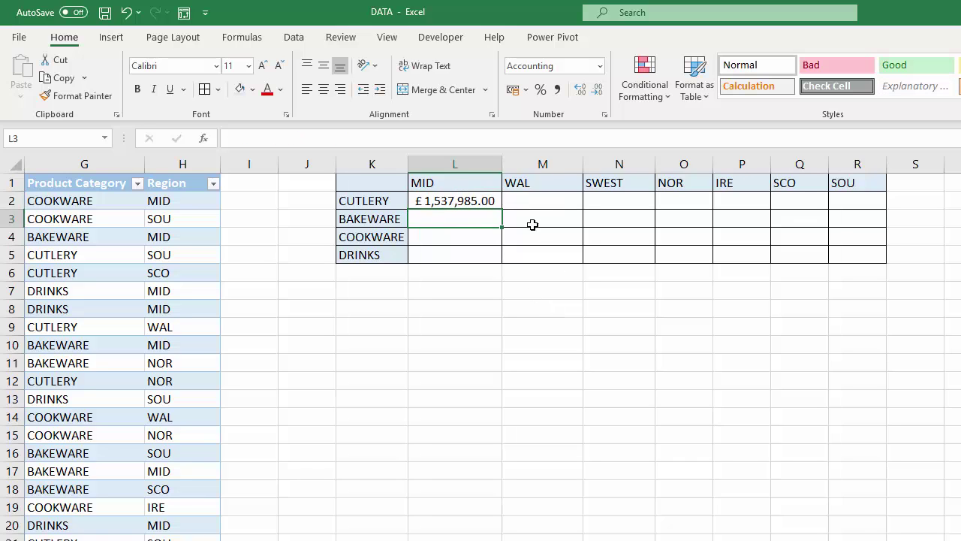
Step: Fill the SUM formula from L2 down and across the whole summary grid through R5
left_click(494, 198)
left_click_drag(500, 247, 869, 261)
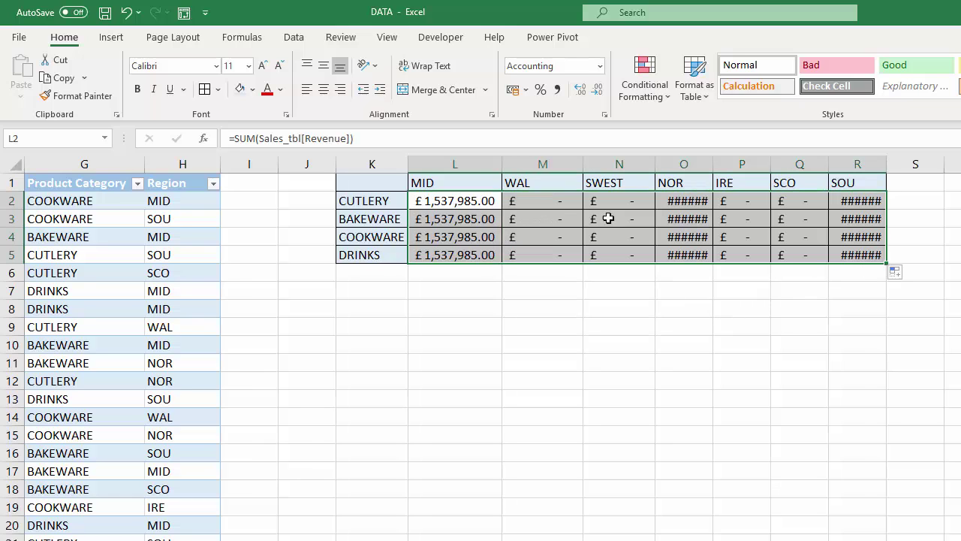
Step: Examine which table column the filled formulas in L2 and M2 reference, comparing them with the sales table's columns
left_click(476, 197)
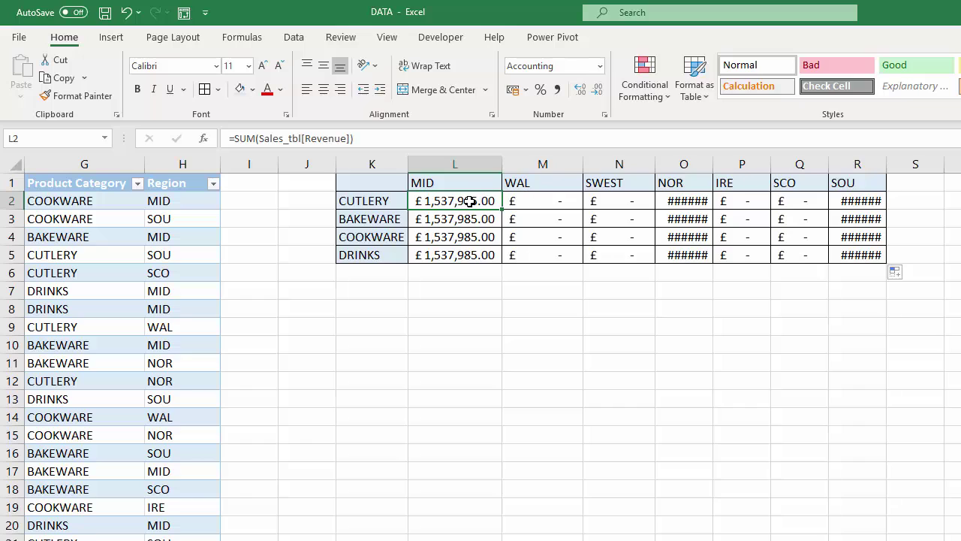
double_click(472, 199)
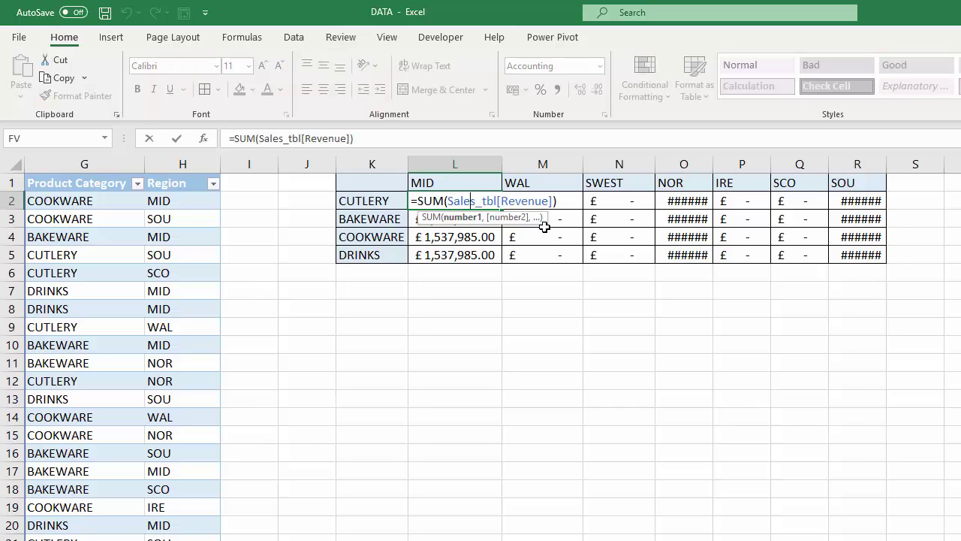
key("Return")
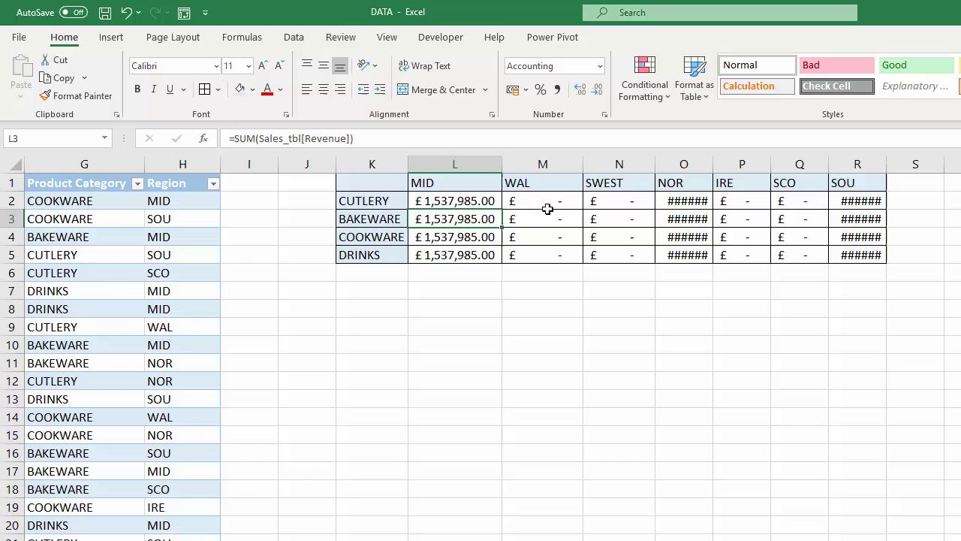
double_click(545, 201)
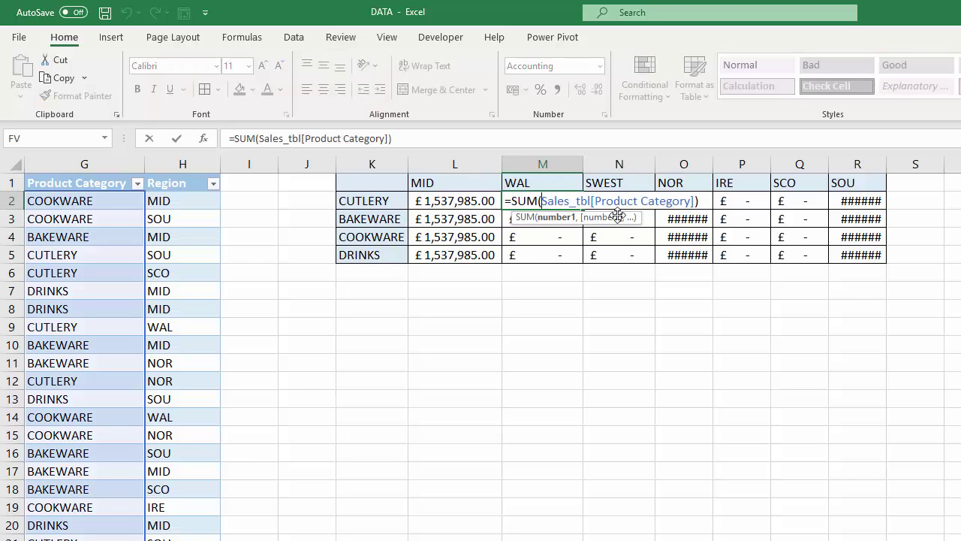
key("Return")
scroll(447, 171, "left", 5)
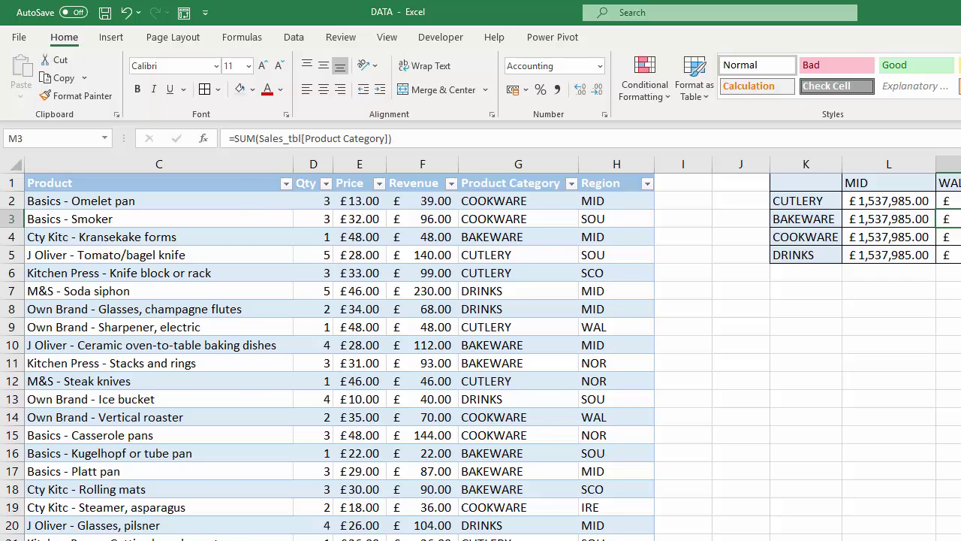
scroll(481, 345, "right", 1)
scroll(480, 346, "right", 3)
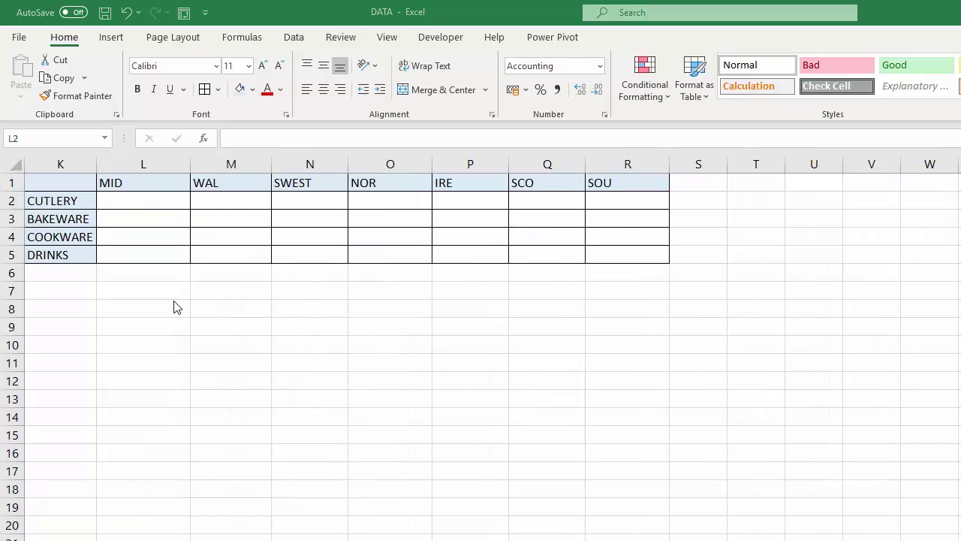
Step: Start a SUMIFS formula in cell L2 with Sales_tbl[[Revenue]:[Revenue]] as the sum range
left_click(132, 201)
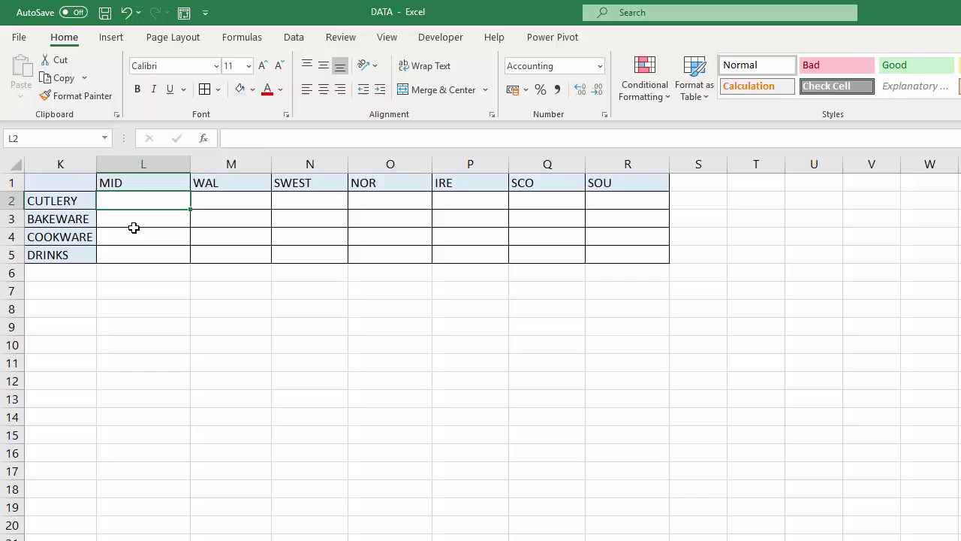
left_click(136, 234)
left_click(134, 201)
type("=SU")
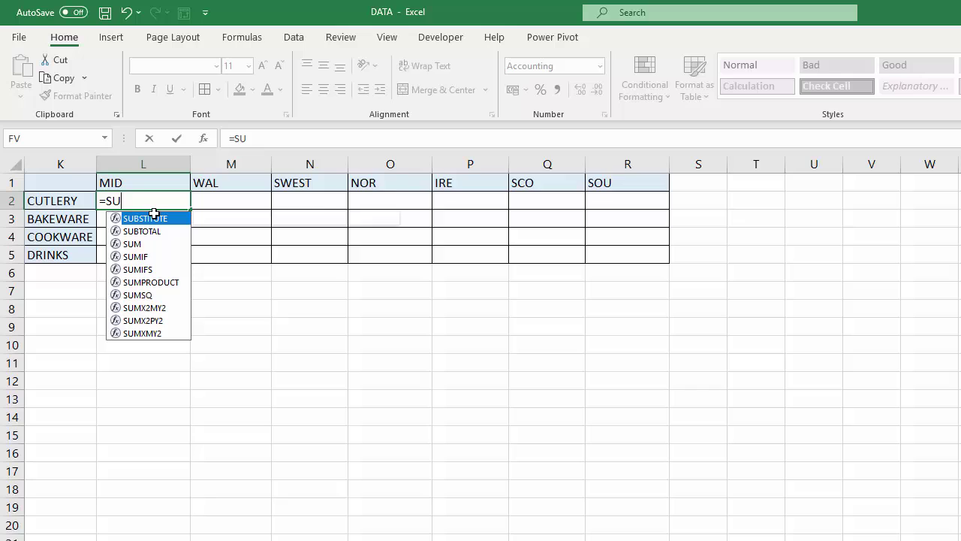
type("MIFS")
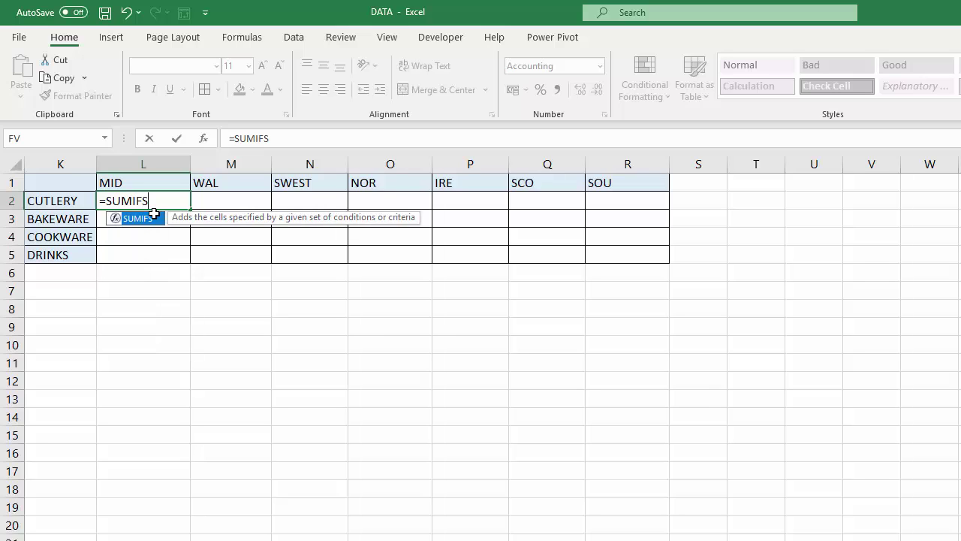
type("(")
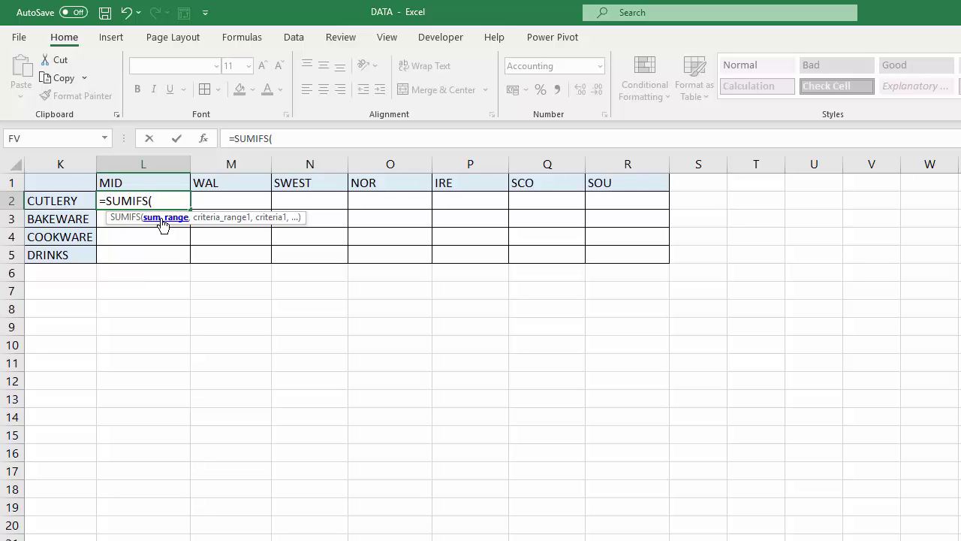
type("sa")
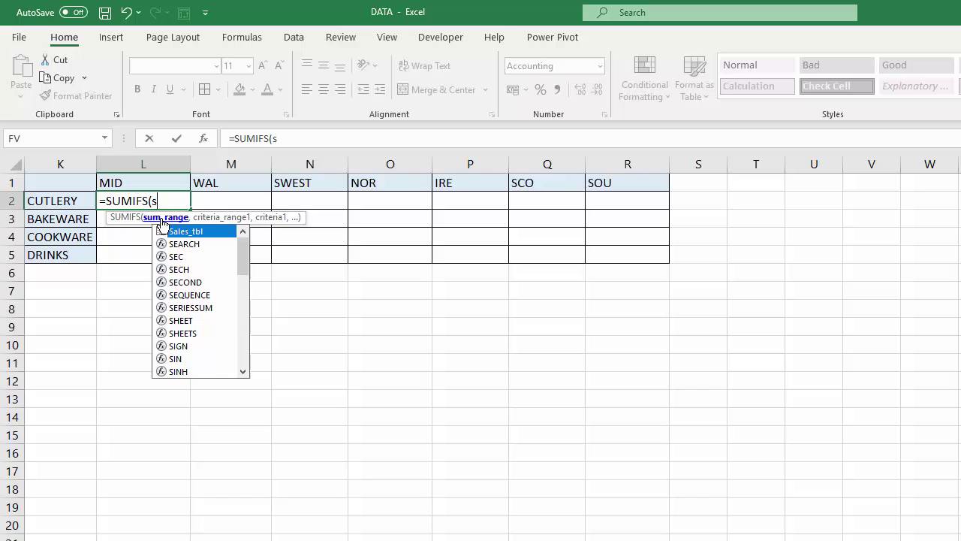
double_click(180, 233)
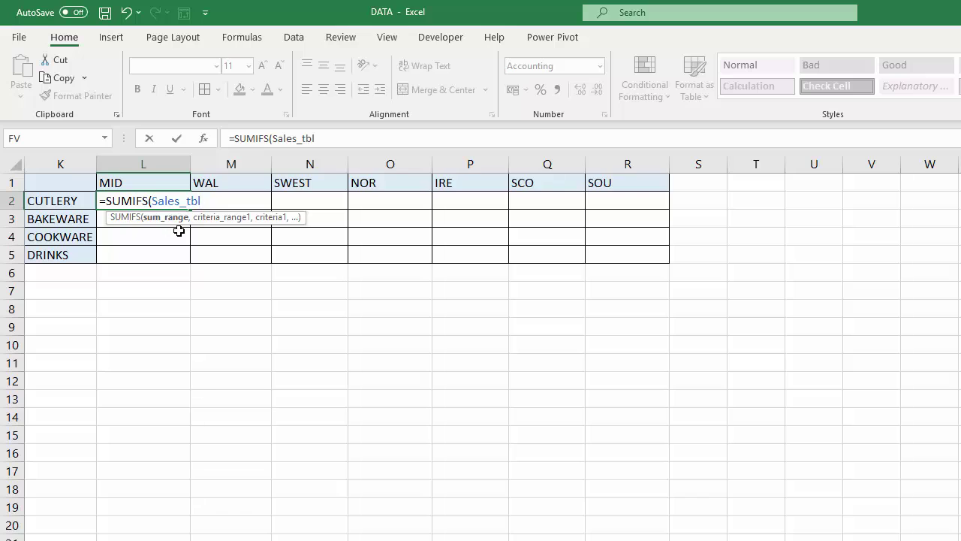
type("[")
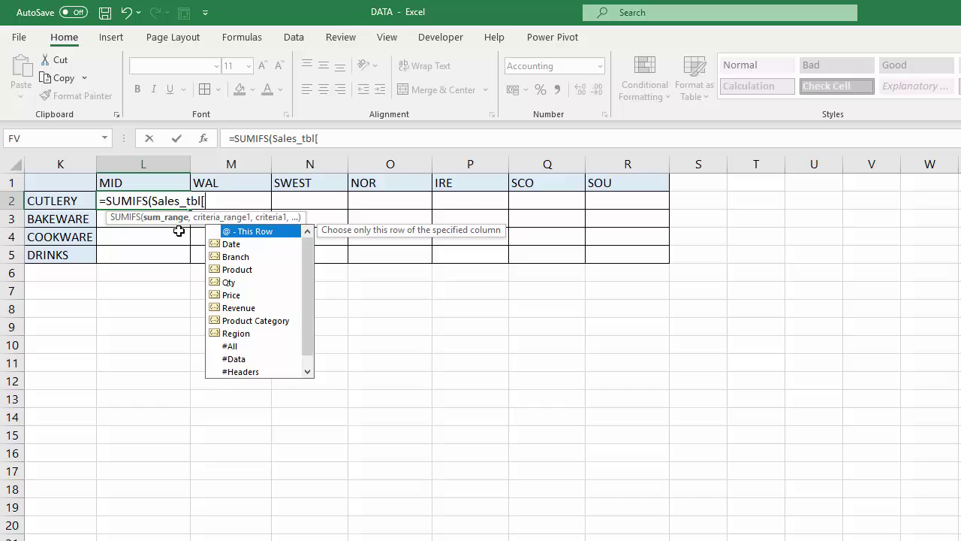
type("[")
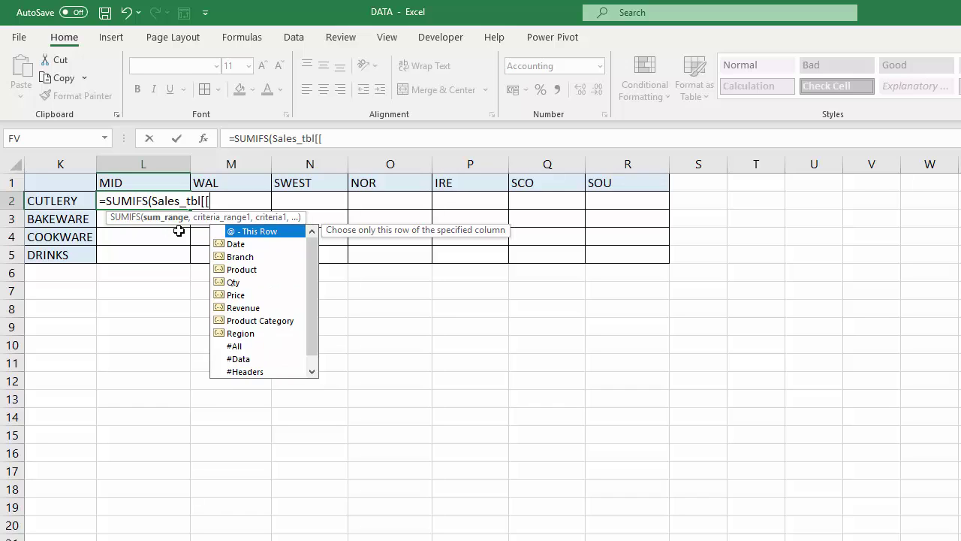
double_click(241, 308)
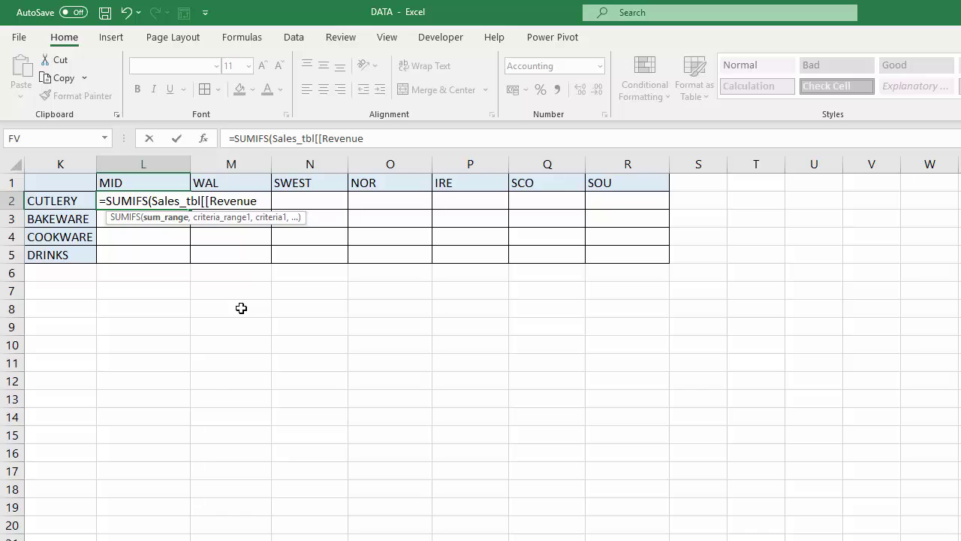
type("]:[")
left_click(305, 311)
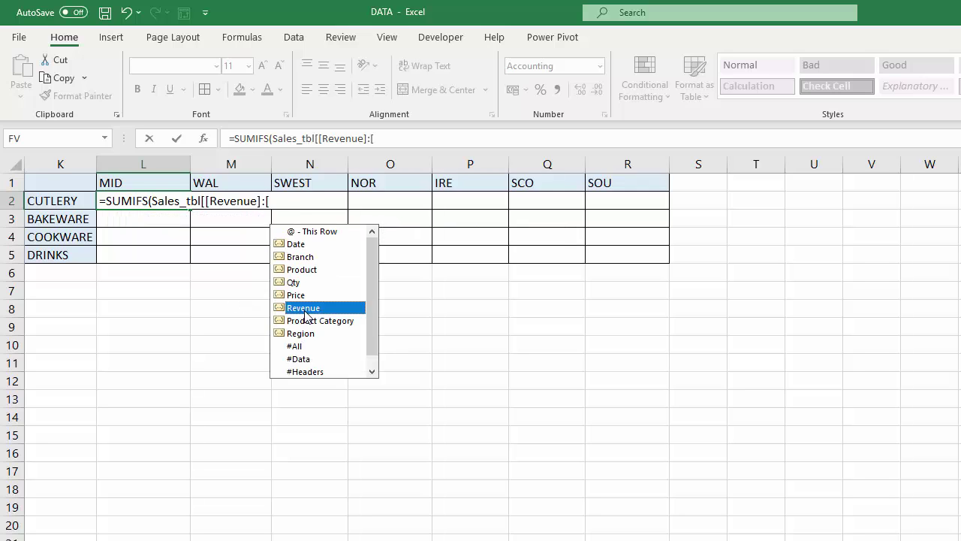
double_click(305, 310)
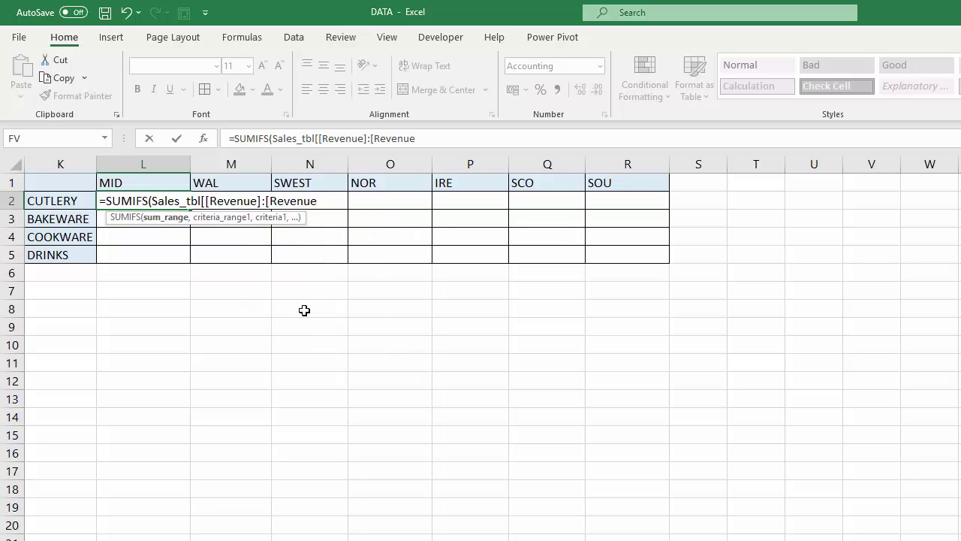
type("]]")
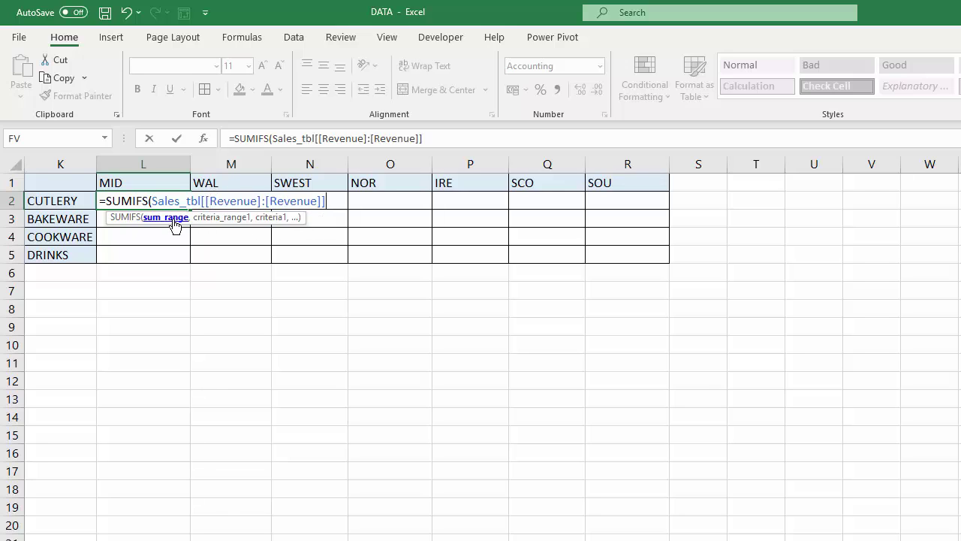
type(",")
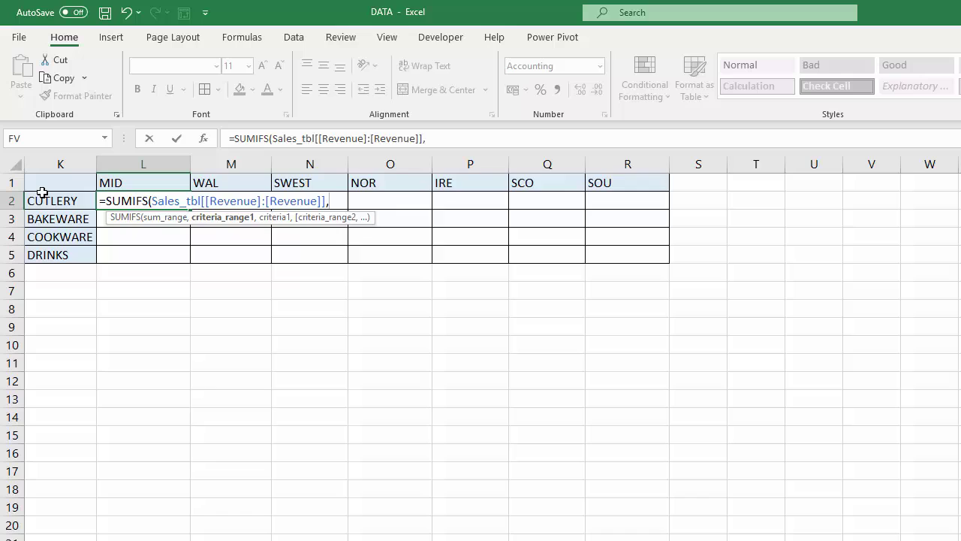
Step: Add Sales_tbl[[Product Category]:[Product Category]] as the first criteria range of the SUMIFS formula
type("sal")
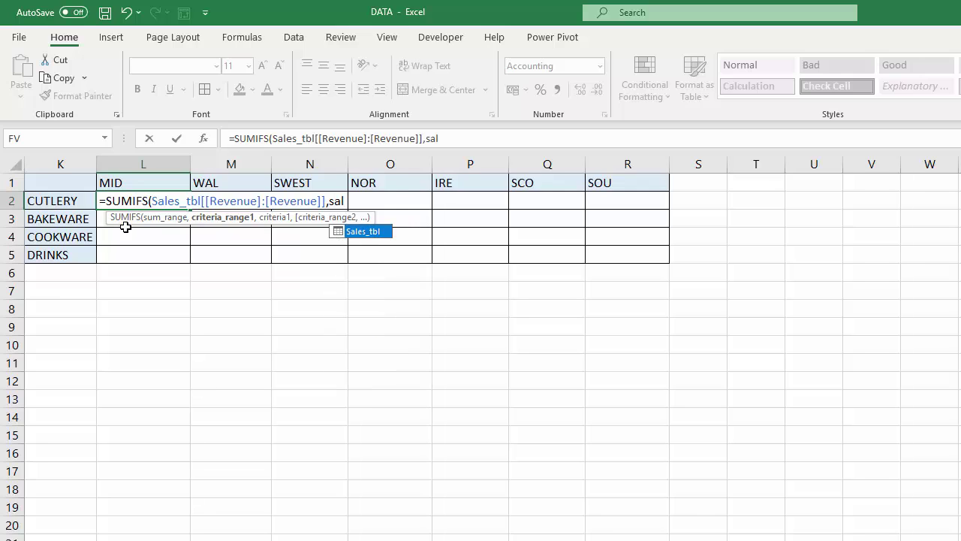
double_click(373, 231)
type("[[")
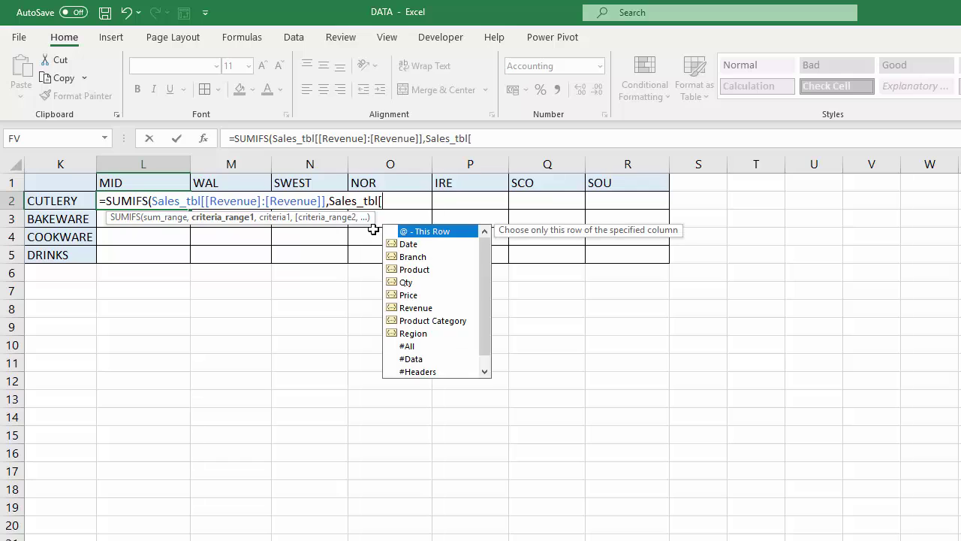
double_click(456, 320)
type("]:")
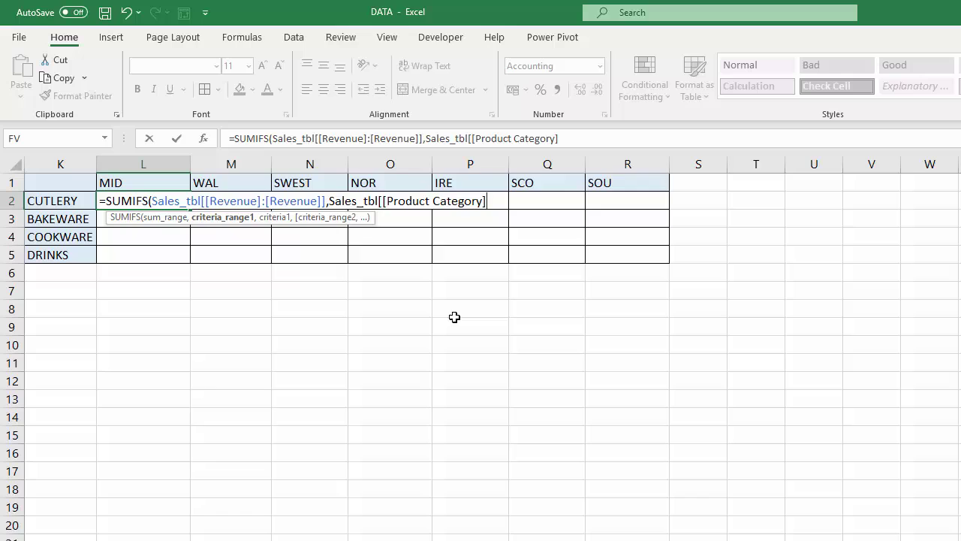
type("[")
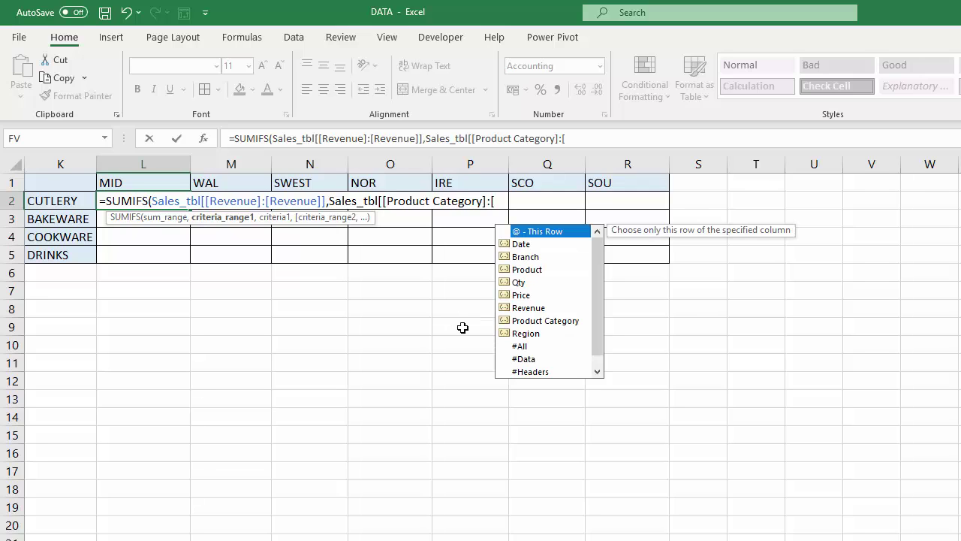
left_click(544, 323)
double_click(543, 321)
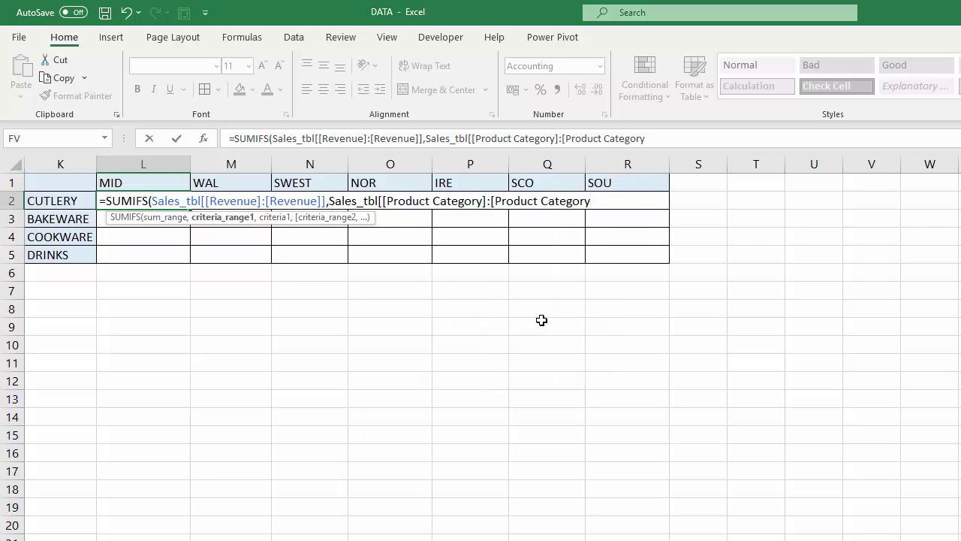
type("]]")
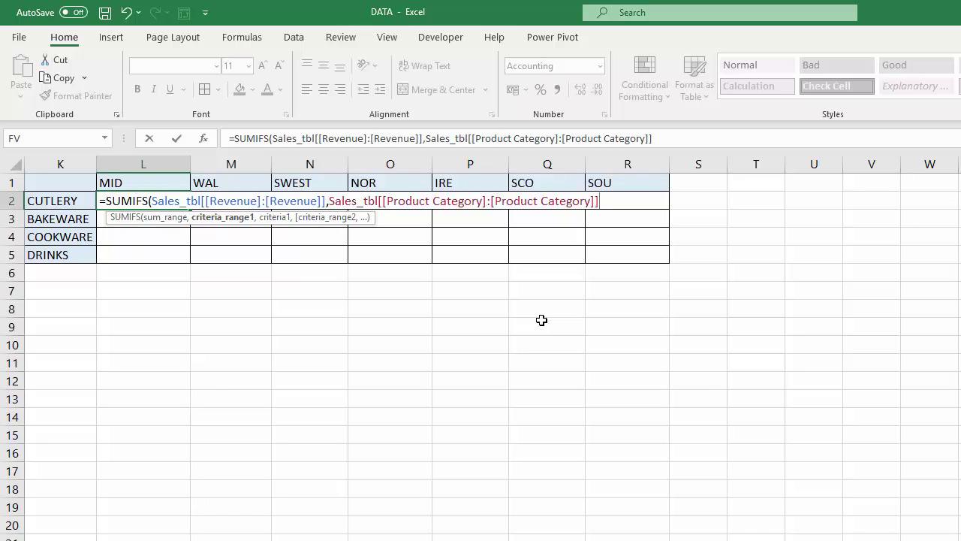
type(",")
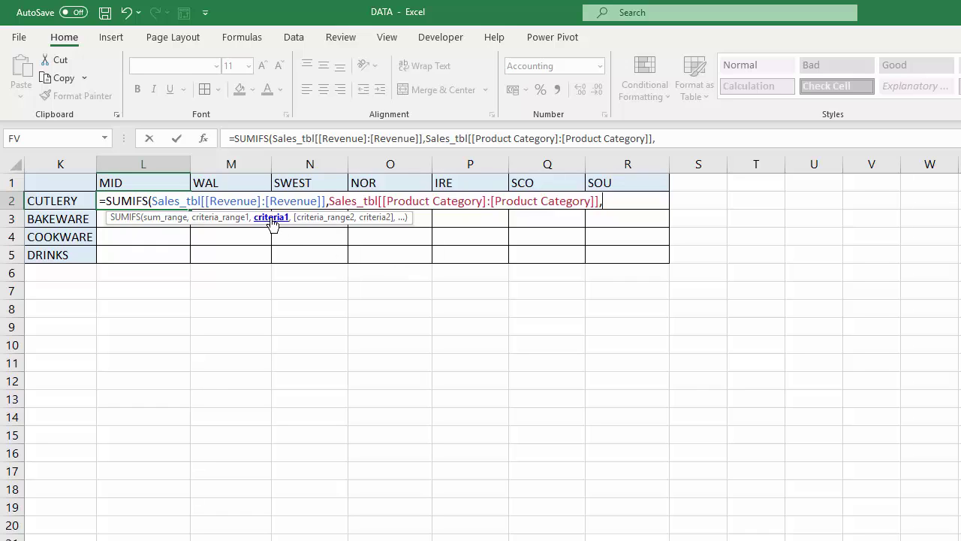
Step: Set the first criterion to the CUTLERY label cell with its column locked, as $K2
left_click(68, 203)
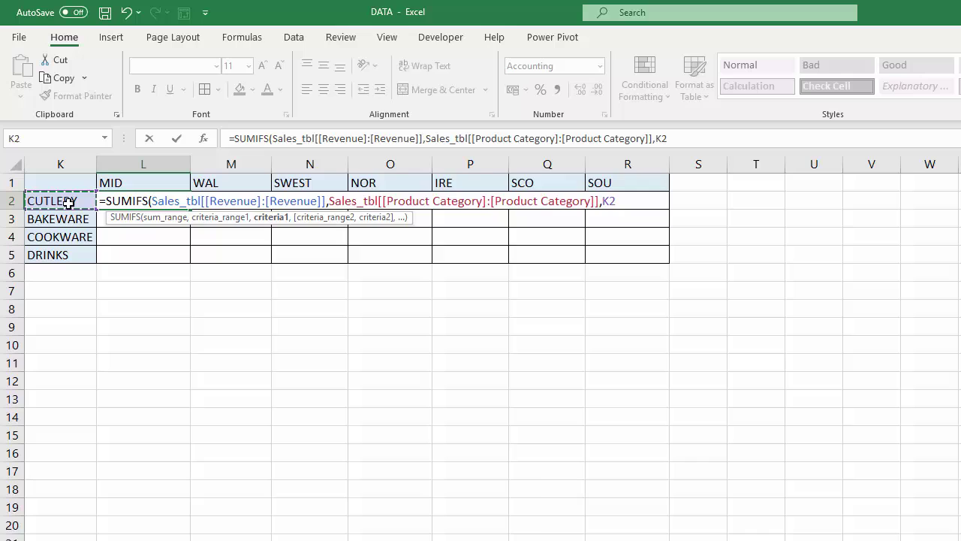
key("F4")
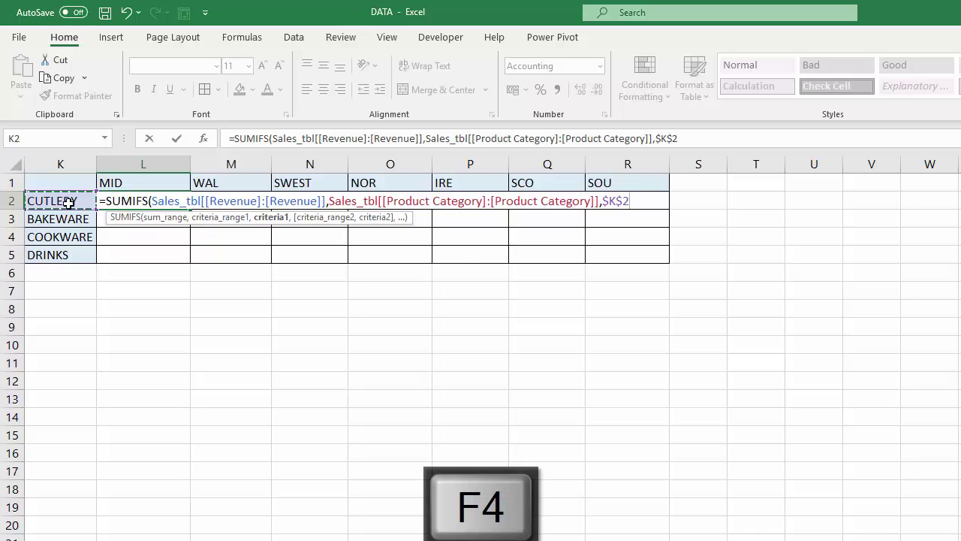
key("F4")
key("F4")
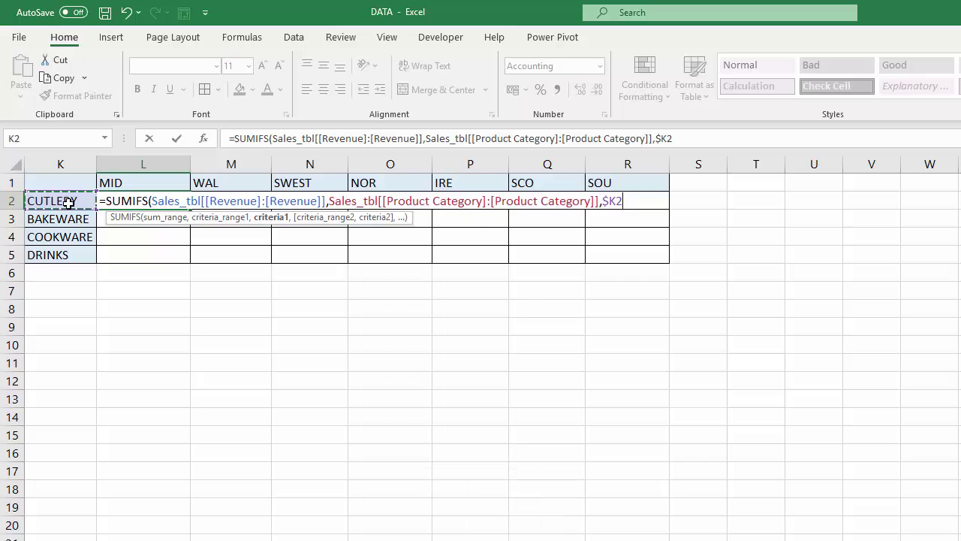
type(",")
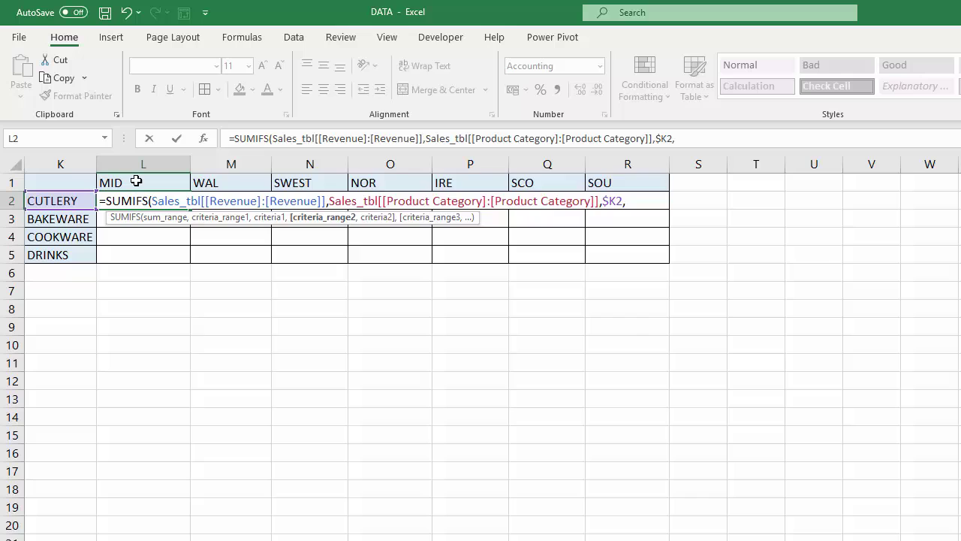
Step: Add Sales_tbl[[Region]:[Region]] as the second criteria range of the SUMIFS formula
type("sa")
double_click(653, 233)
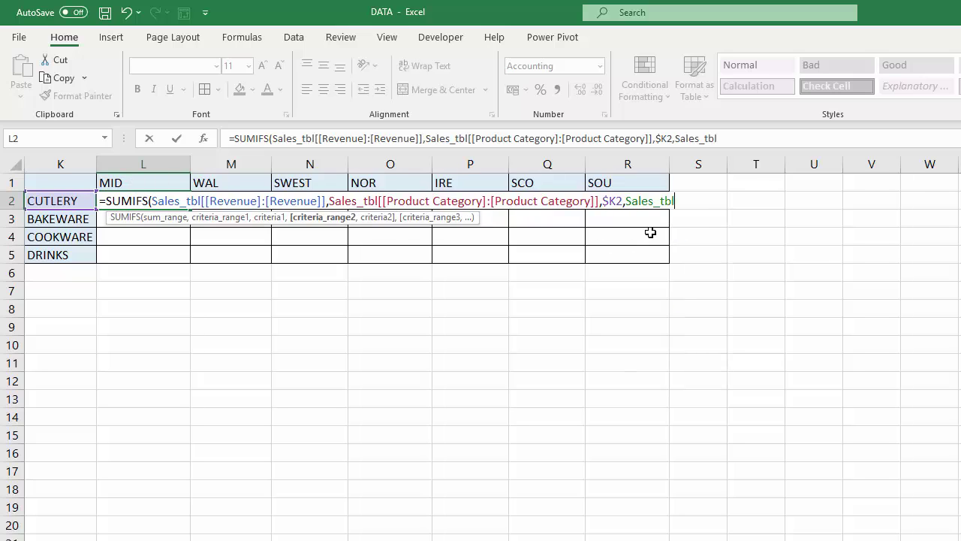
type("[[")
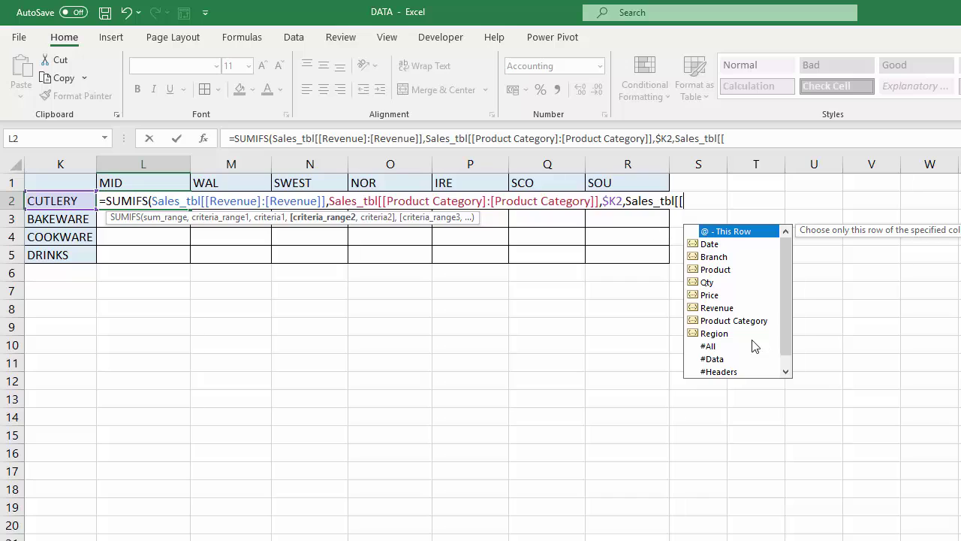
double_click(727, 332)
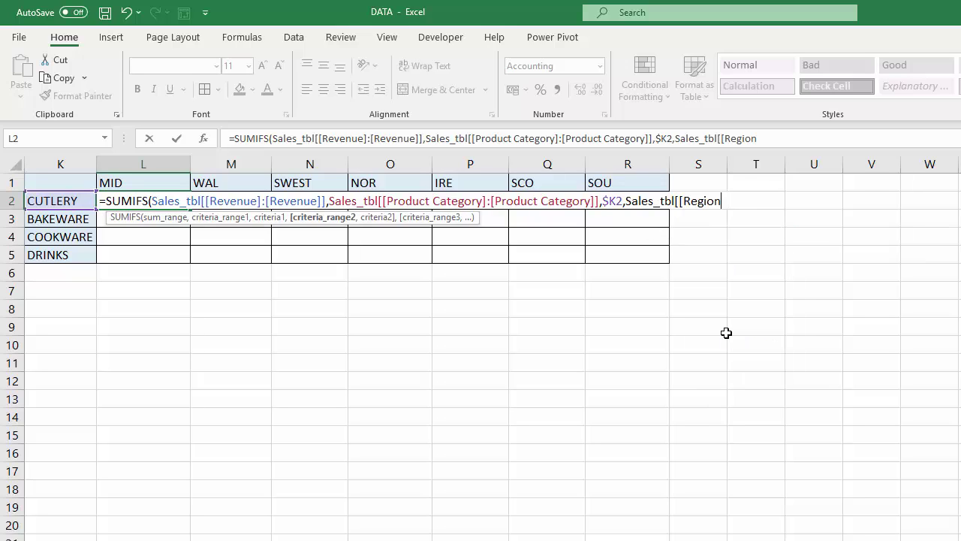
type("]:[")
double_click(783, 332)
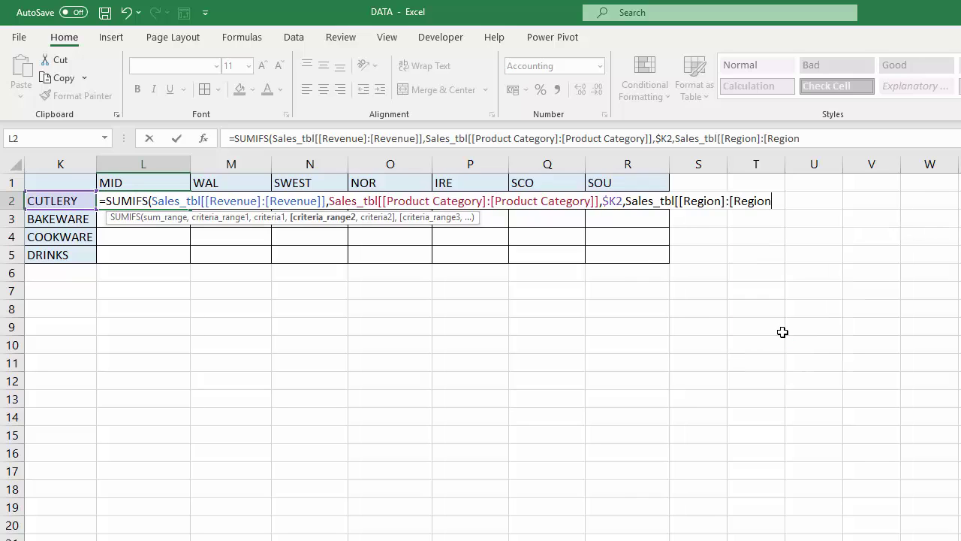
type("]]")
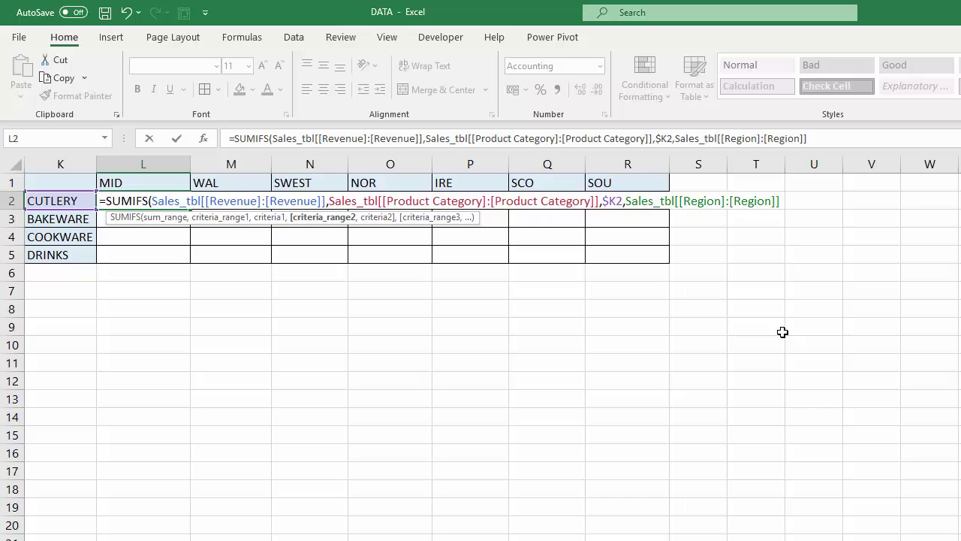
type(",")
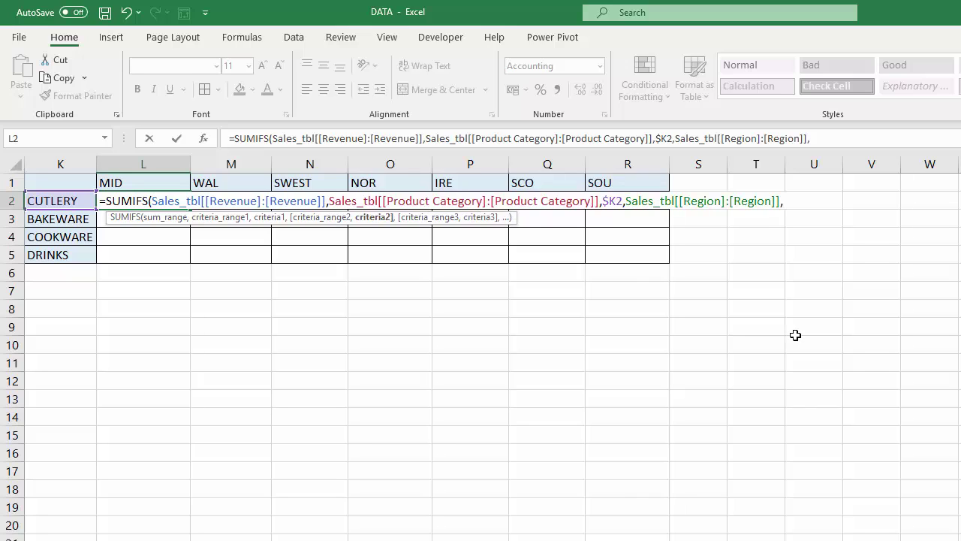
Step: Set the second criterion to the MID header cell with its row locked, as L$1, and complete the formula
left_click(135, 183)
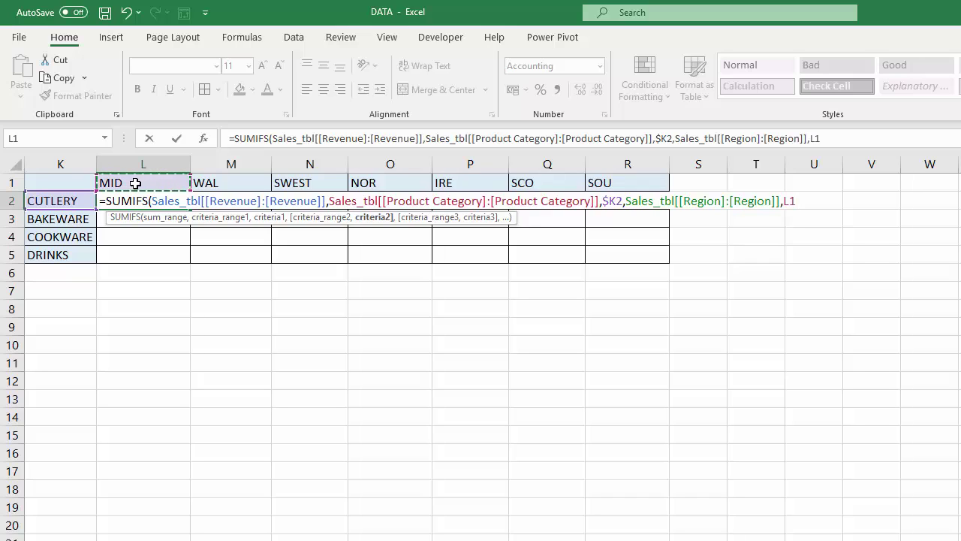
key("F4")
key("F4")
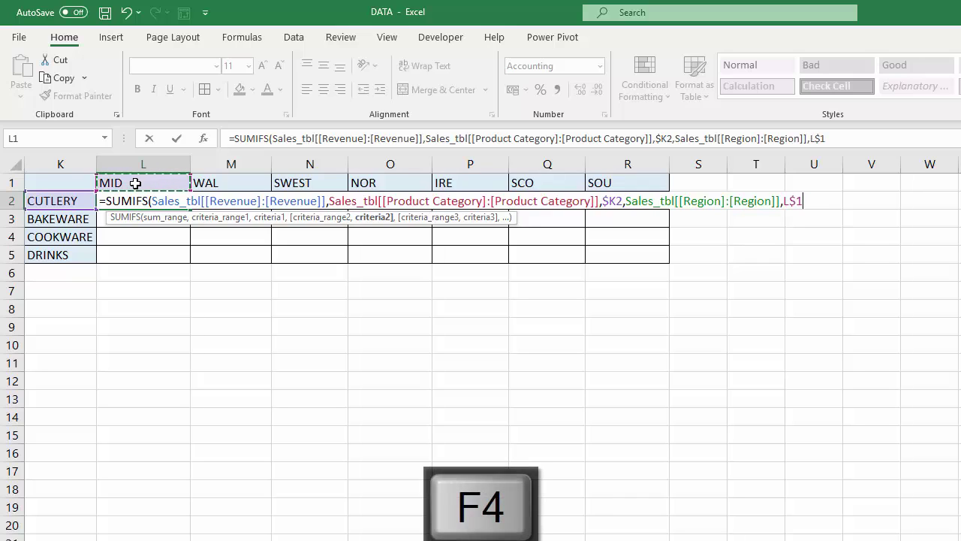
type(")")
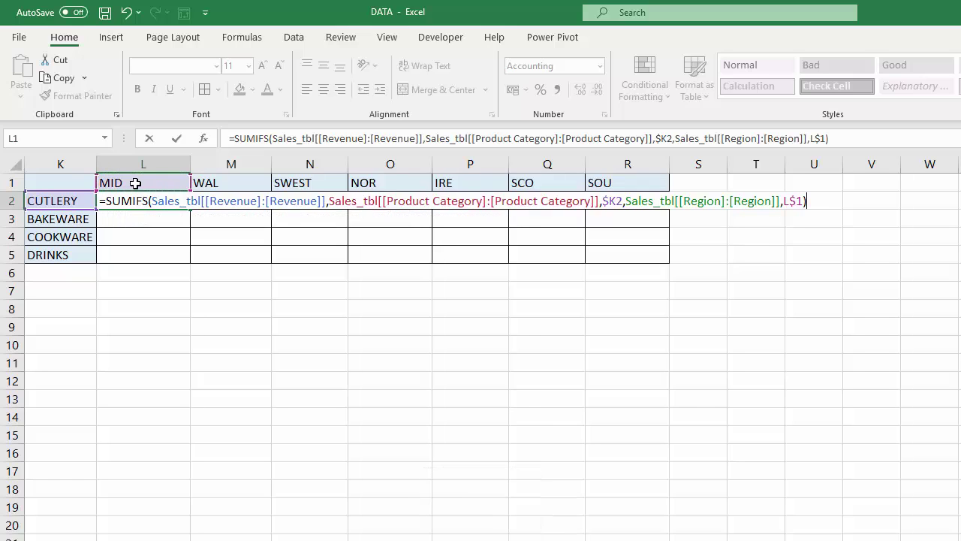
key("Return")
Step: Fill the SUMIFS formula from L2 down and across the whole summary grid through R5
left_click(143, 201)
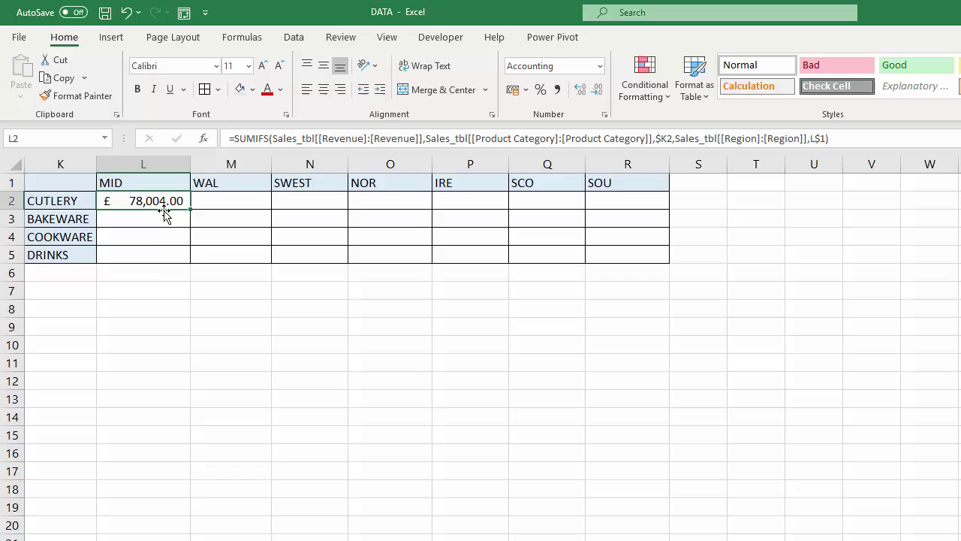
left_click_drag(190, 220, 638, 272)
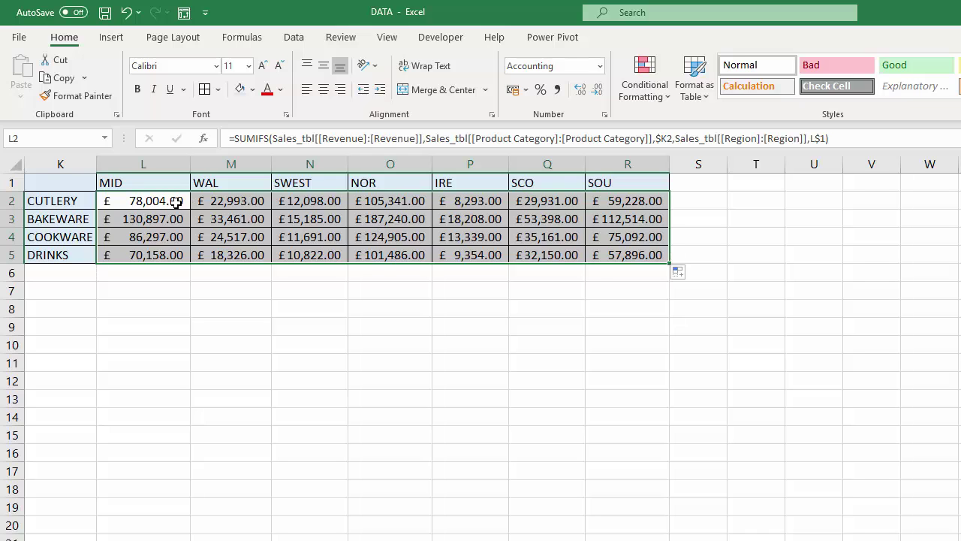
Step: Examine the [[Revenue]:[Revenue]] part of the sum range in the L2 formula
left_click(175, 201)
double_click(176, 202)
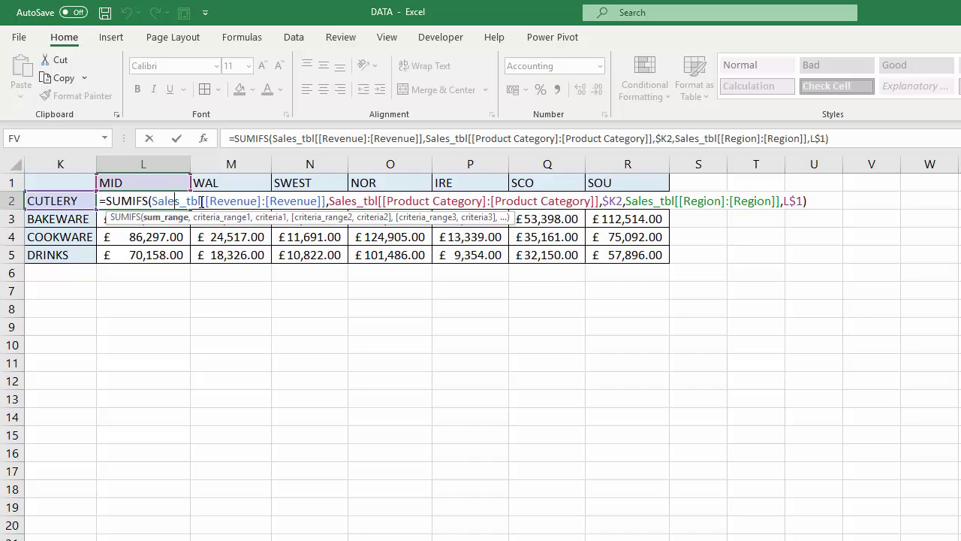
left_click_drag(202, 202, 326, 202)
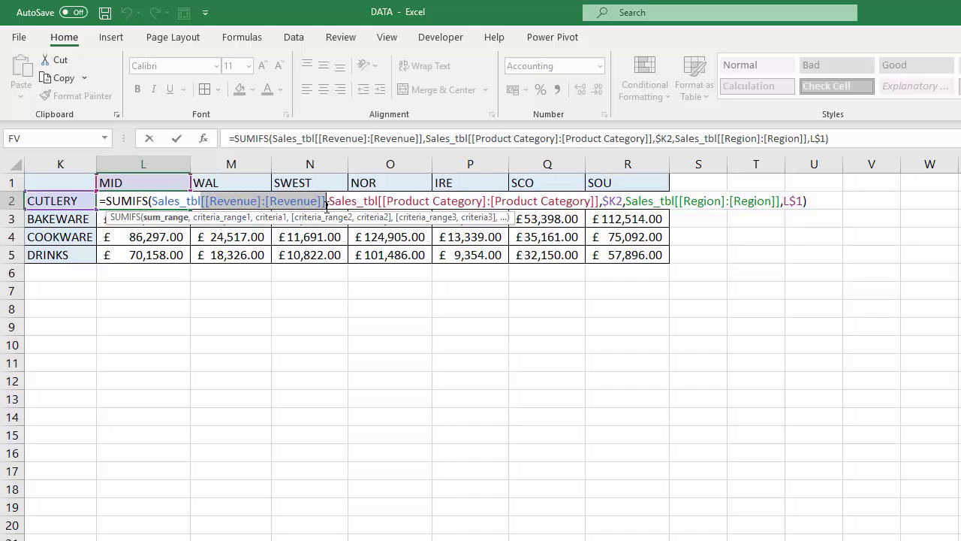